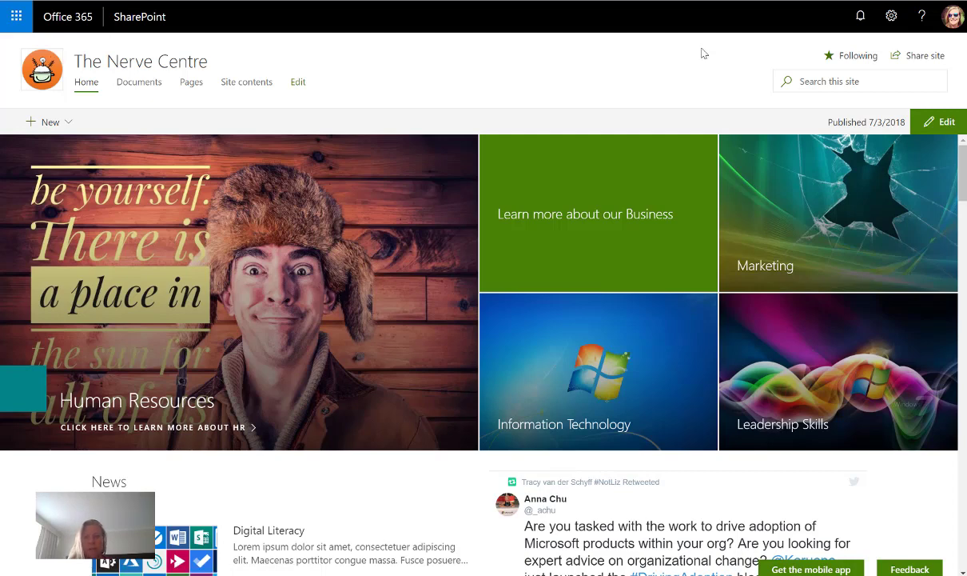
Step: Open the site's advanced permissions settings and show the people in The Nerve Centre Members group
click(891, 16)
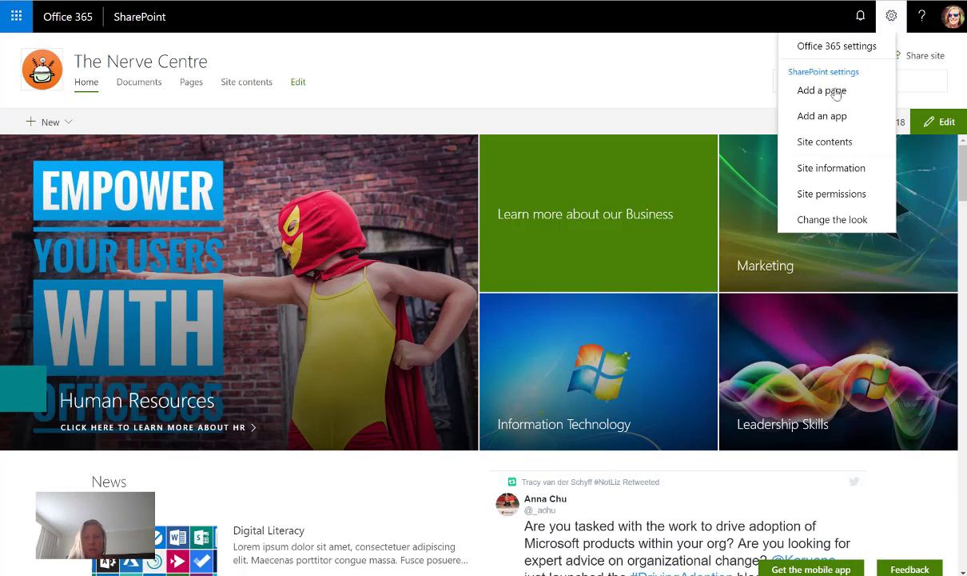
click(797, 193)
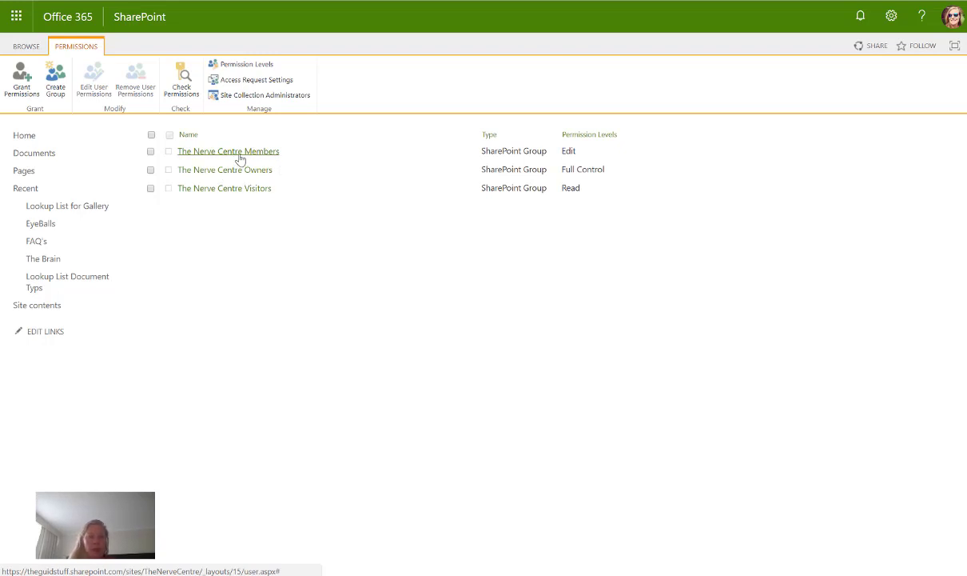
click(239, 155)
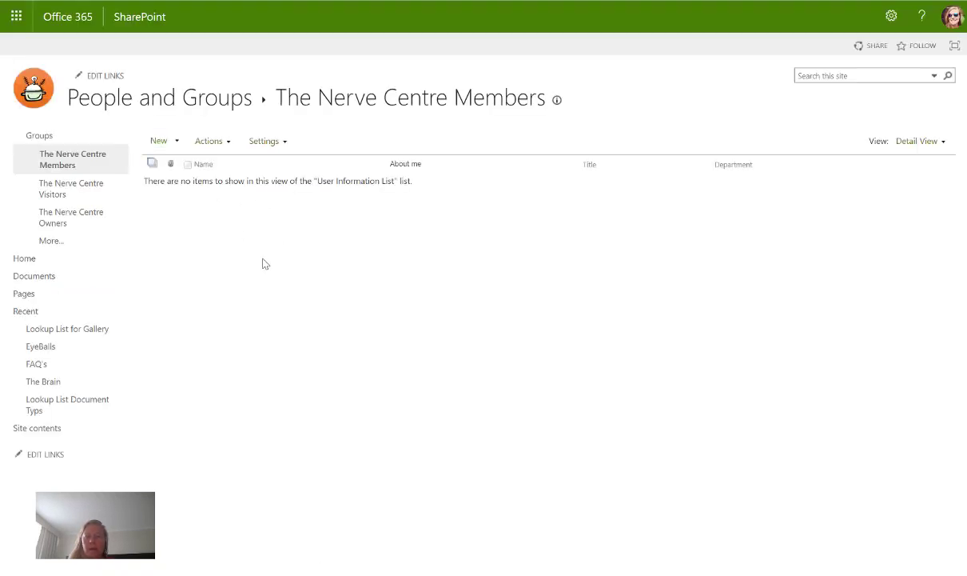
Step: Add the group The Nerve Centre Rock Stars to The Nerve Centre Members with the email invitation turned off
click(176, 141)
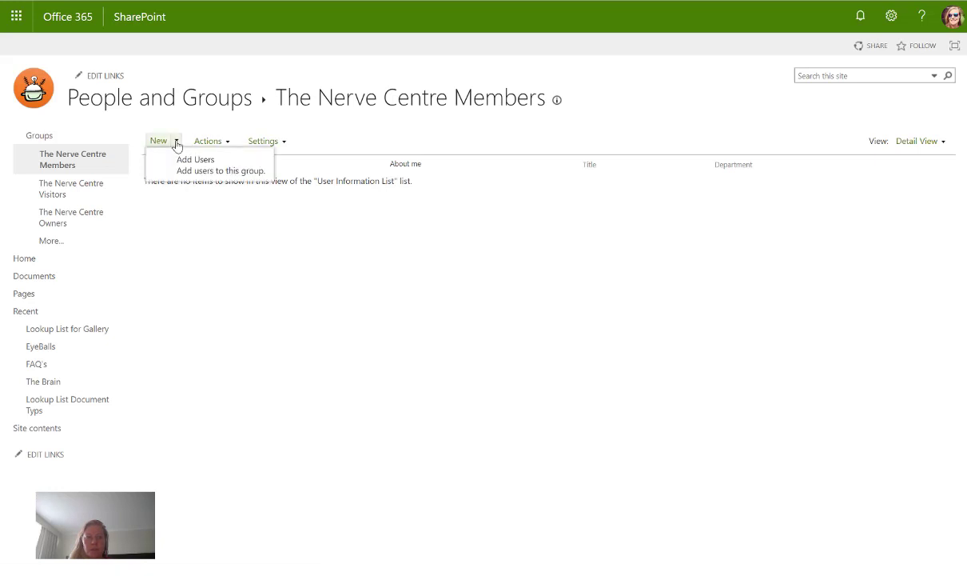
click(200, 164)
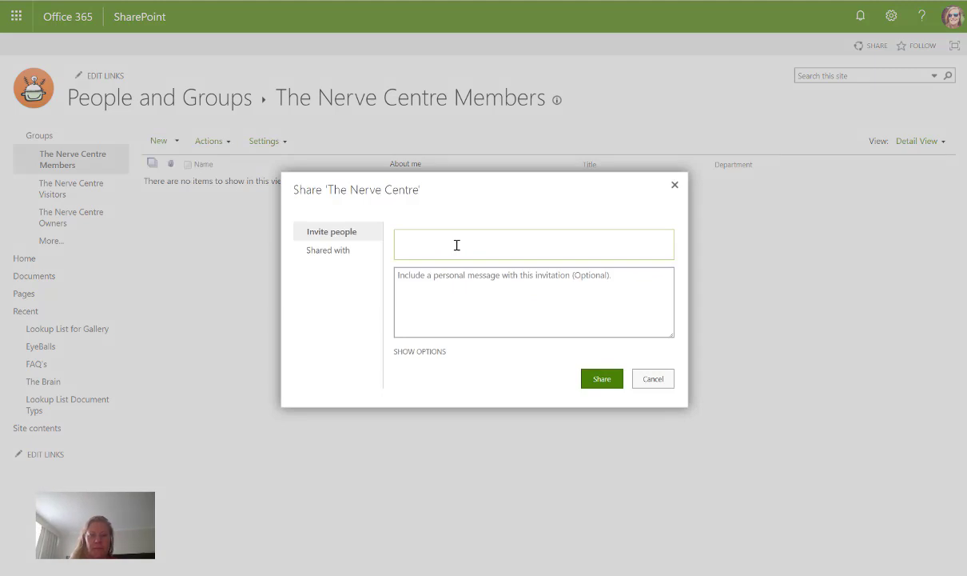
text(he)
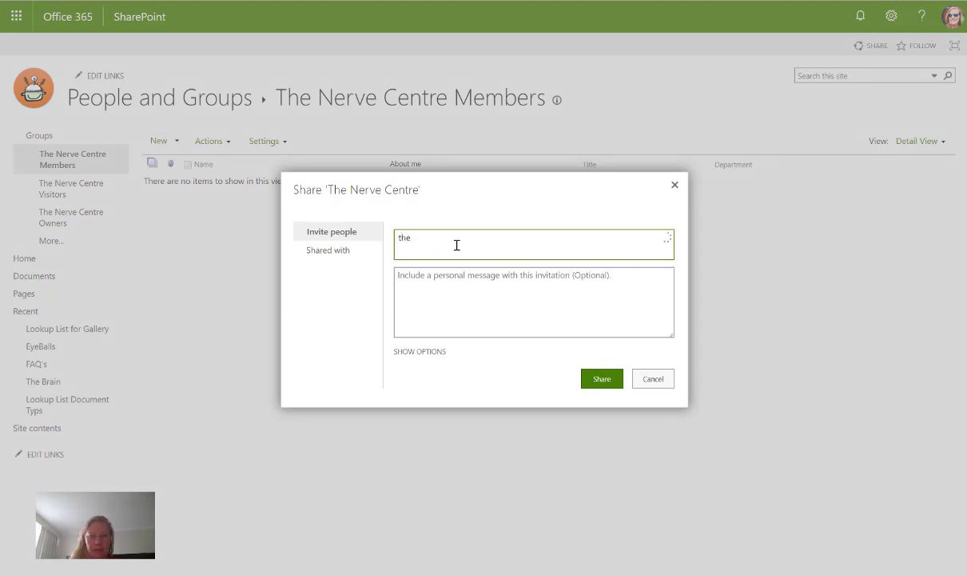
click(457, 300)
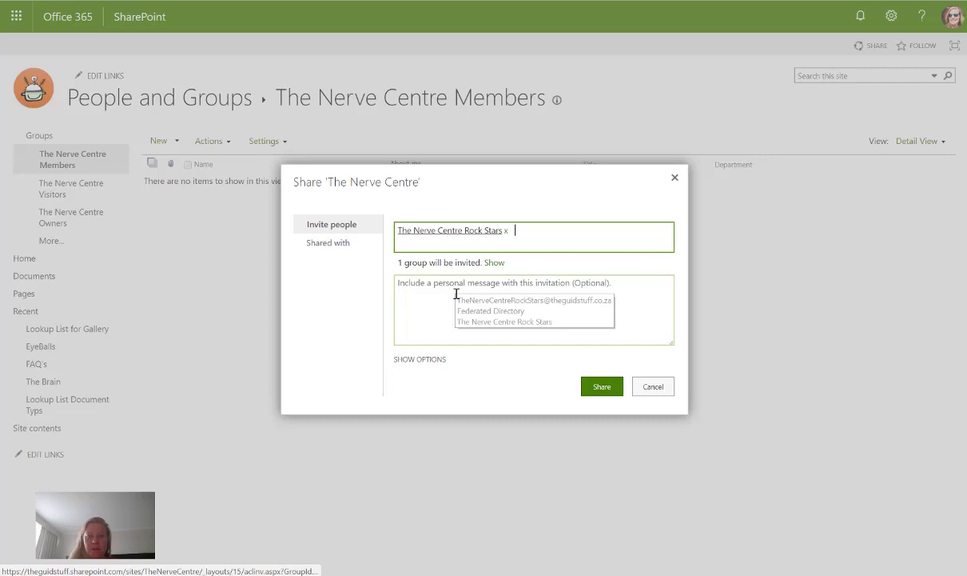
click(416, 360)
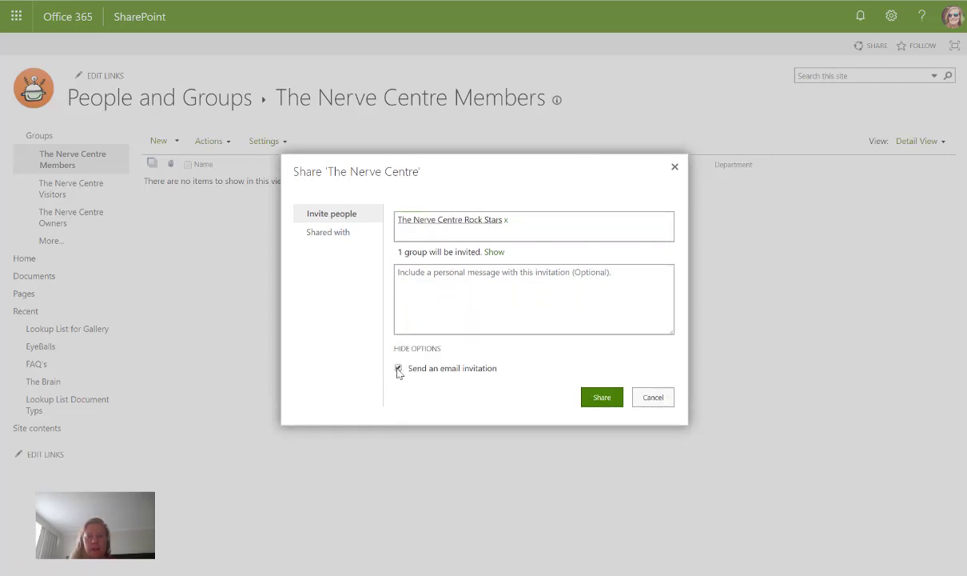
click(398, 368)
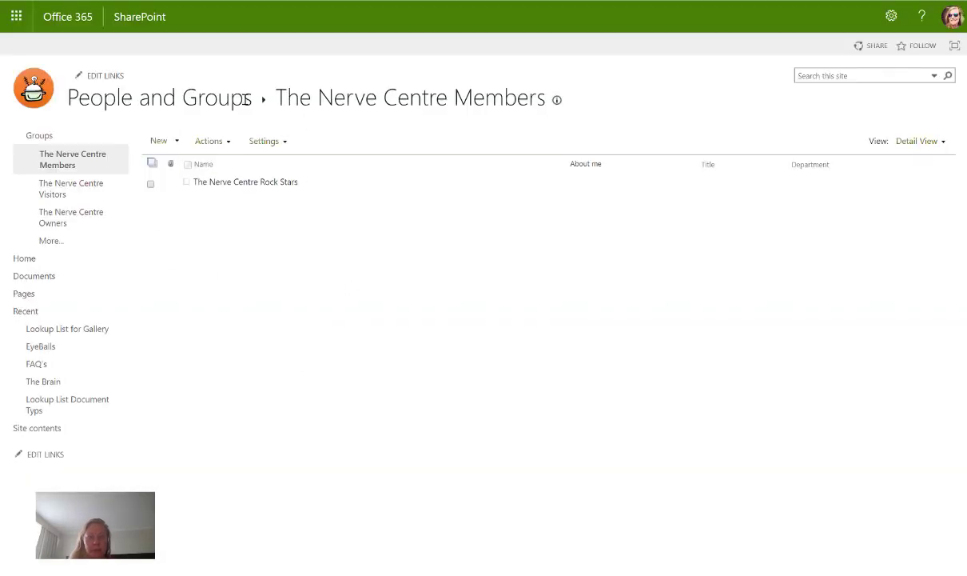
click(49, 43)
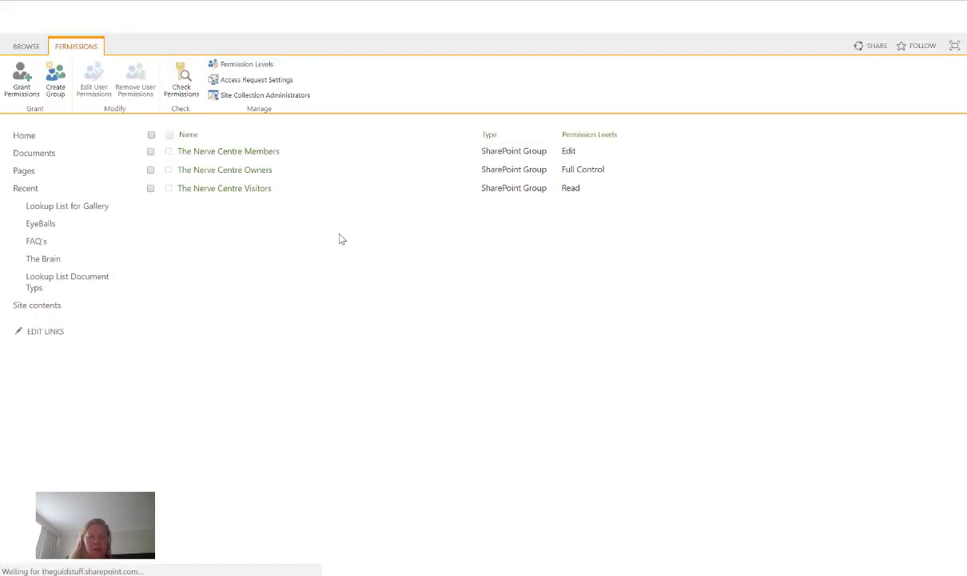
click(195, 190)
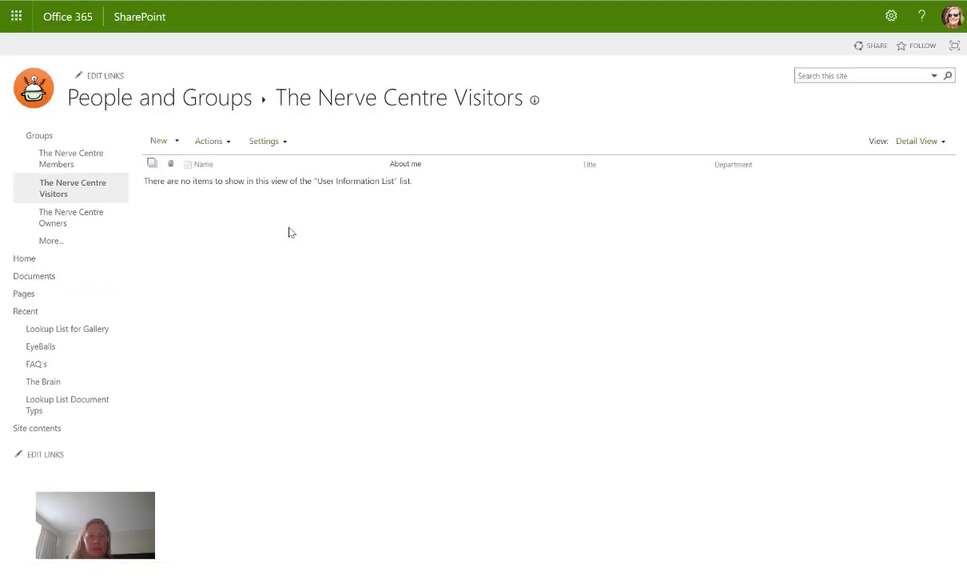
click(176, 143)
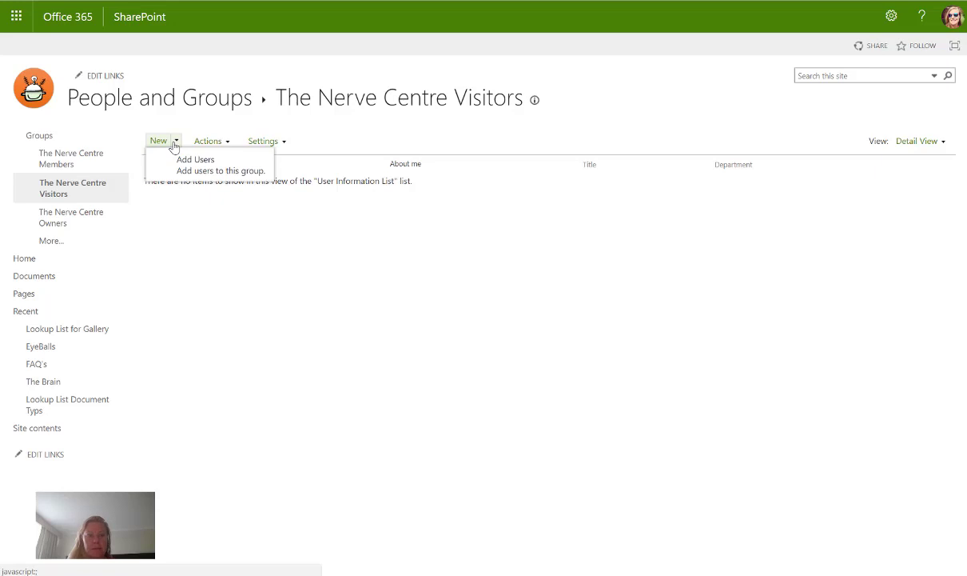
click(228, 170)
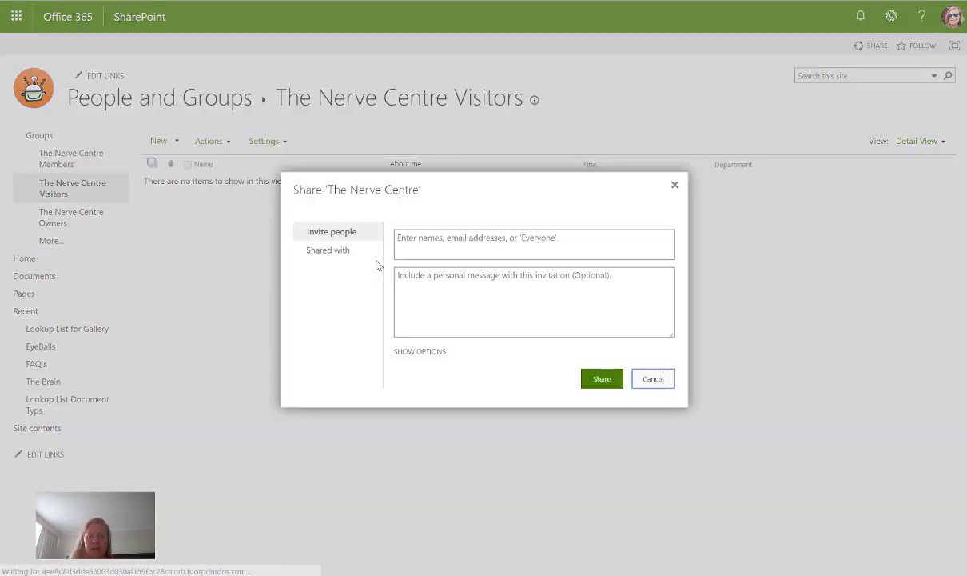
click(423, 236)
text(doma)
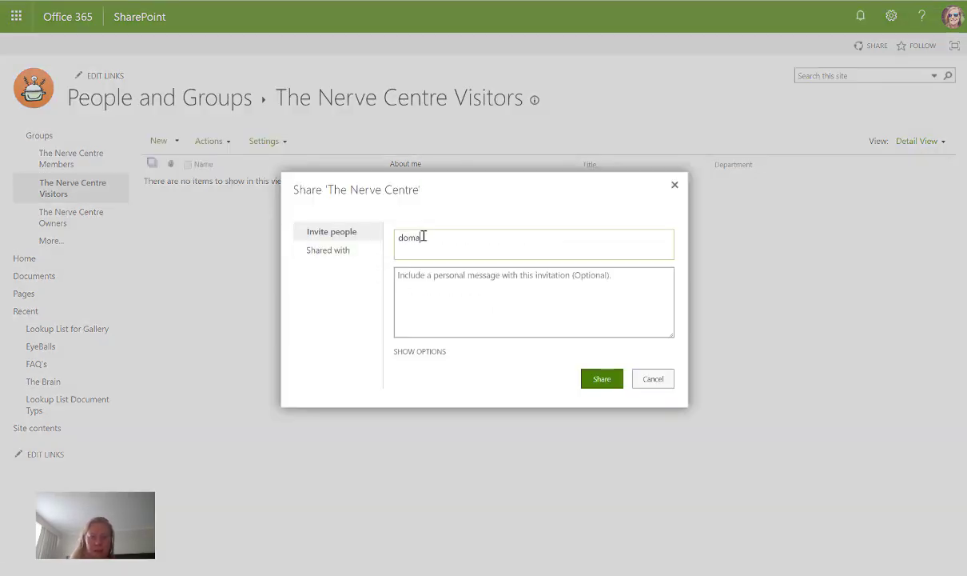
text(in)
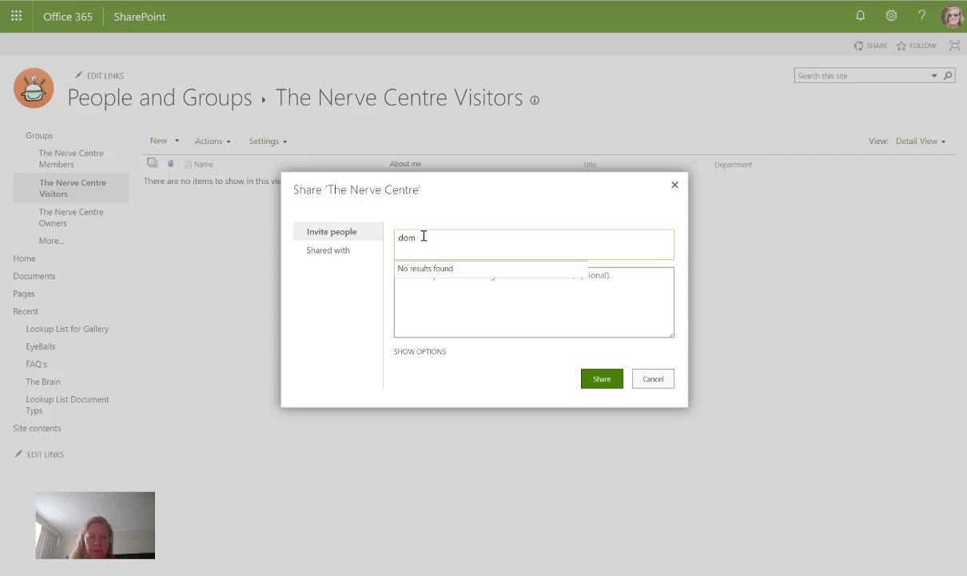
key(BackSpace)
key(BackSpace)
key(BackSpace)
text(all)
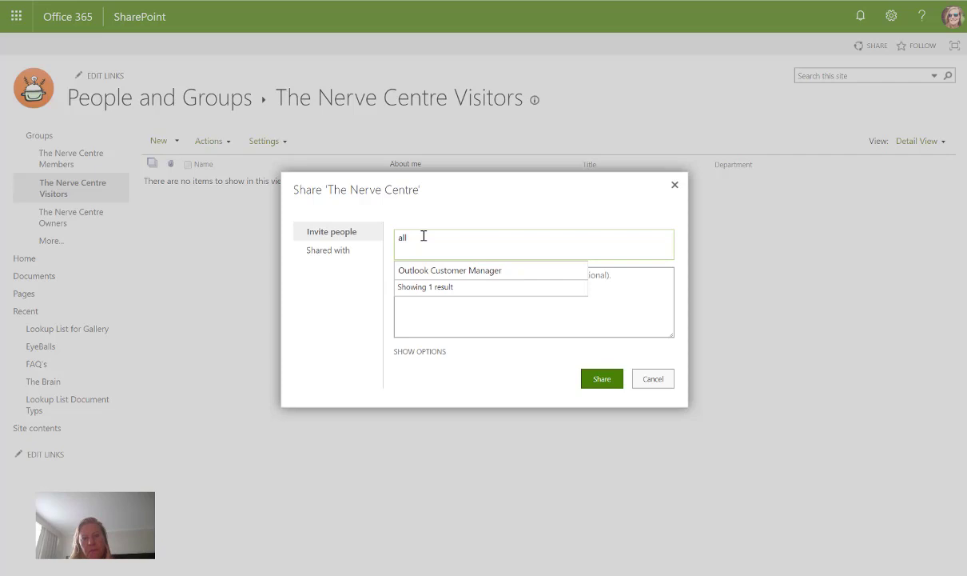
key(BackSpace)
key(BackSpace)
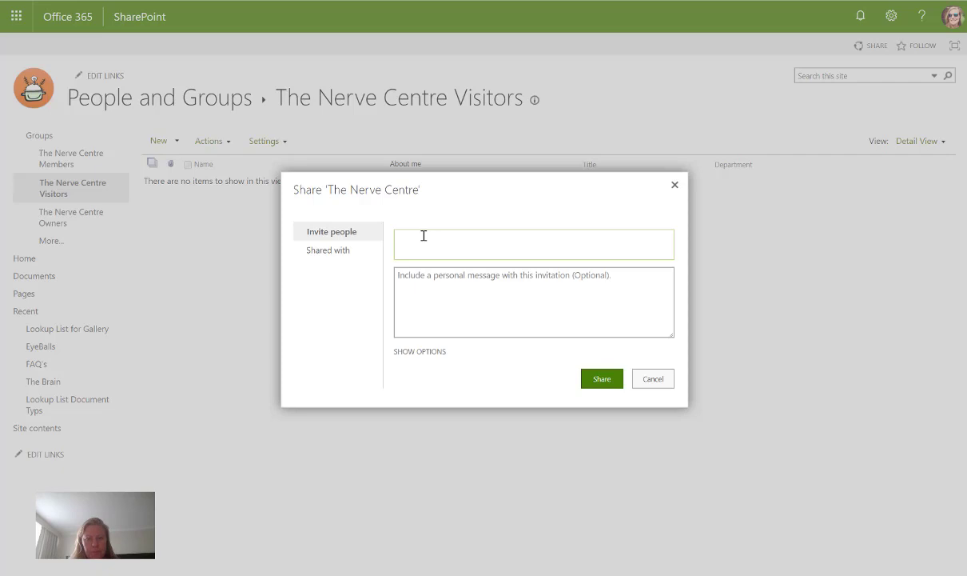
click(658, 382)
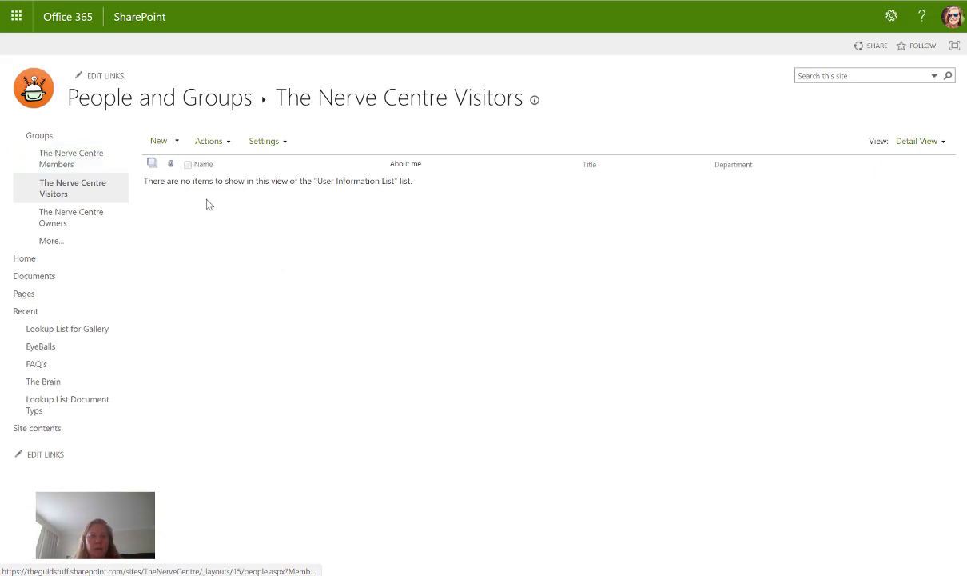
Step: Go to the permission levels within the site's permissions and open the Contribute level
click(889, 18)
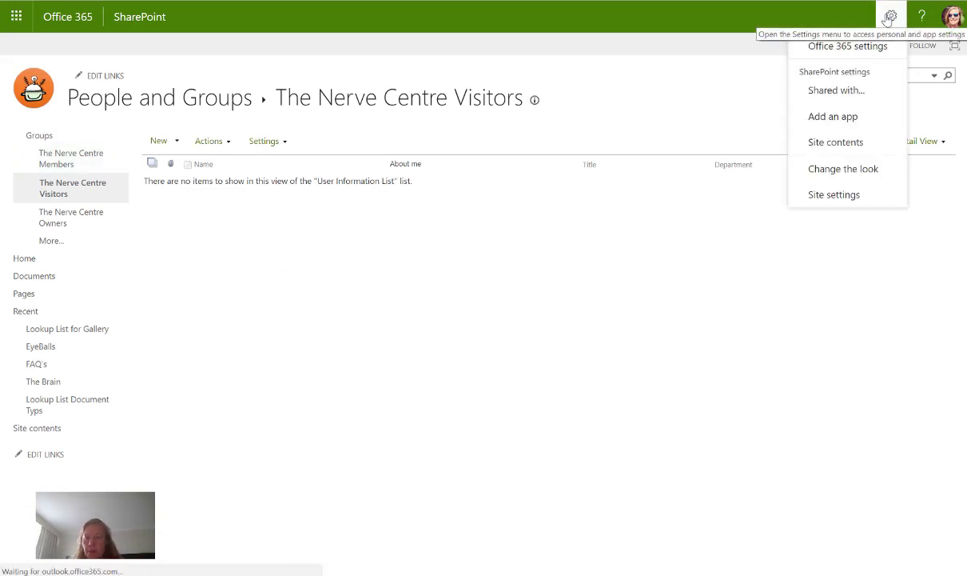
click(836, 194)
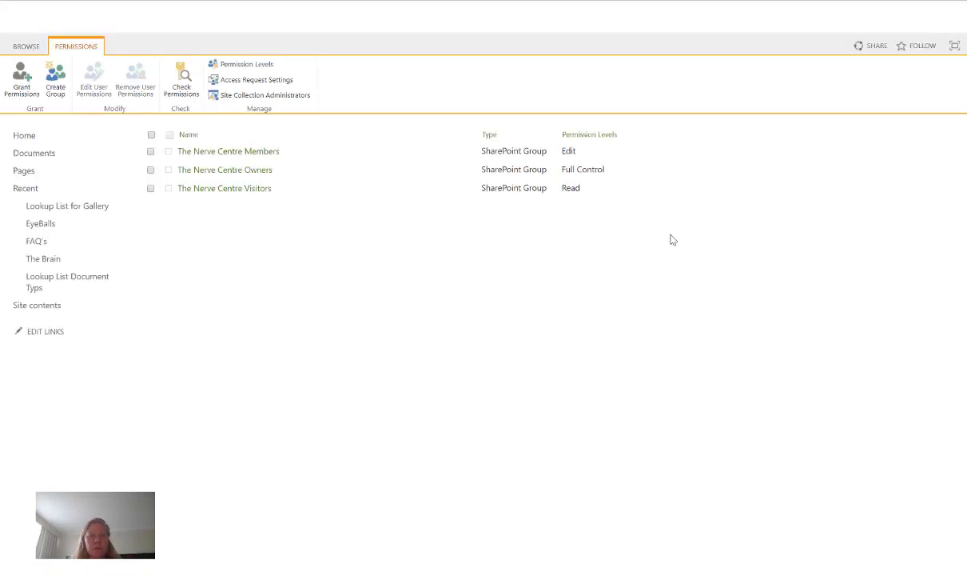
click(256, 68)
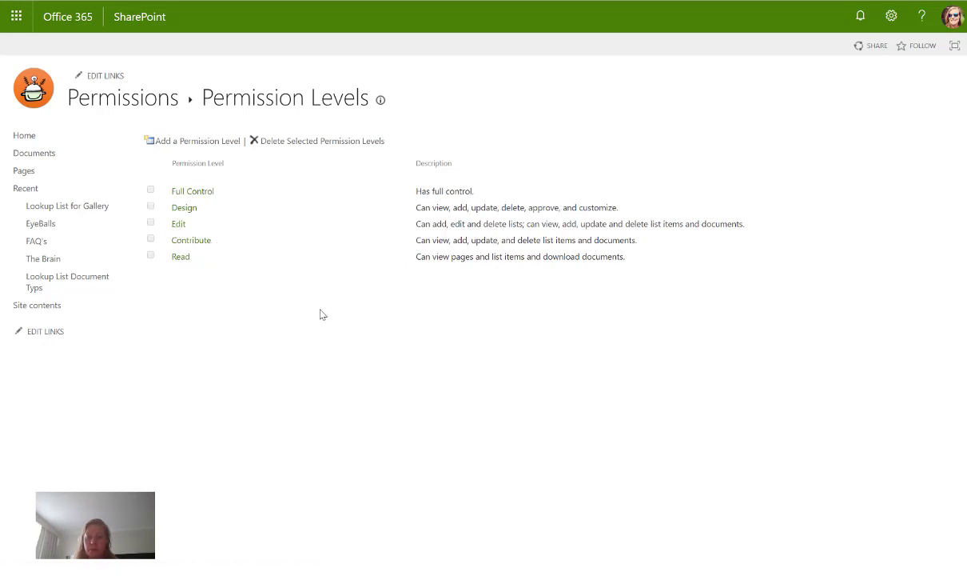
click(189, 244)
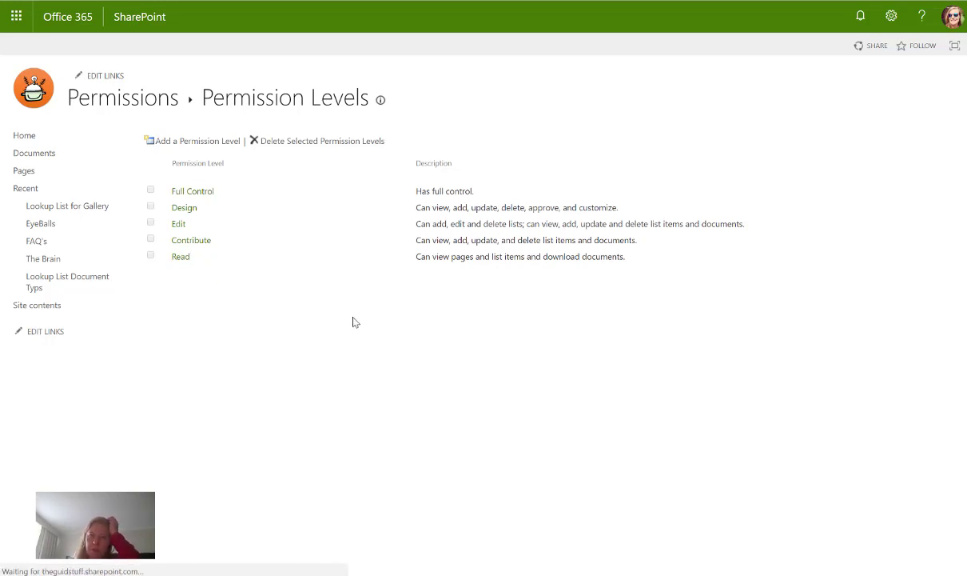
Step: Copy the Contribute permission level and name the copy "Contribute cannot delete"
scroll(344, 352, down, 4)
scroll(343, 360, down, 5)
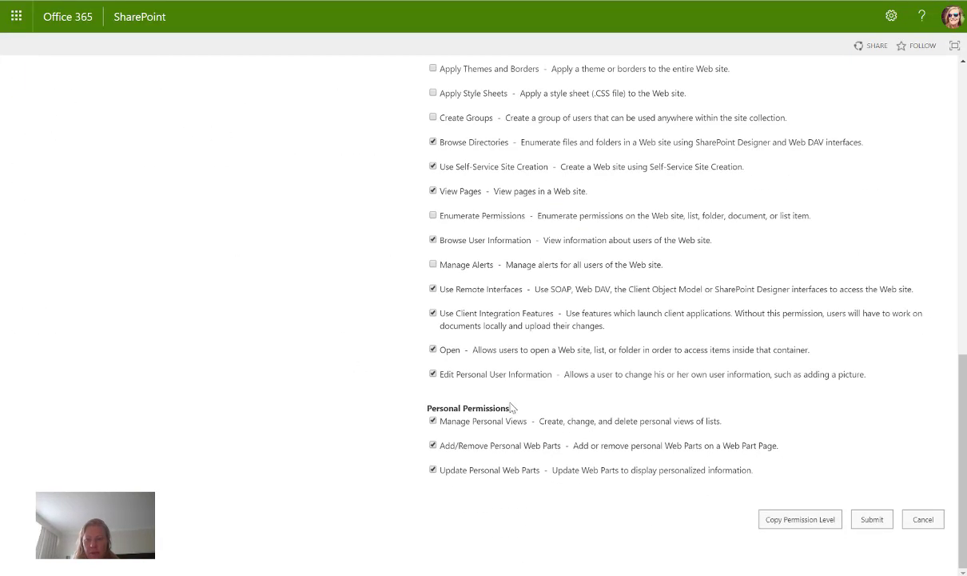
click(801, 522)
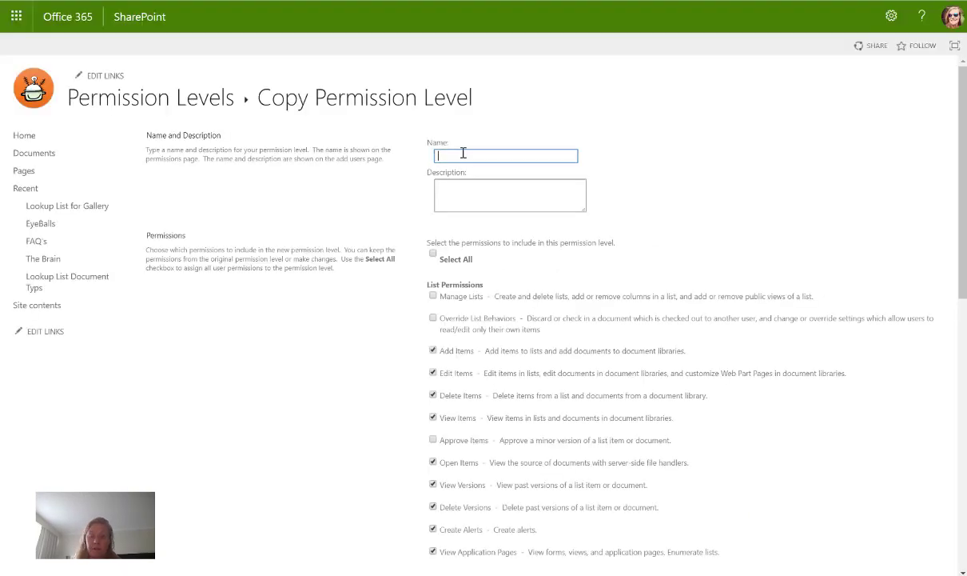
text(Contribute cannot delete)
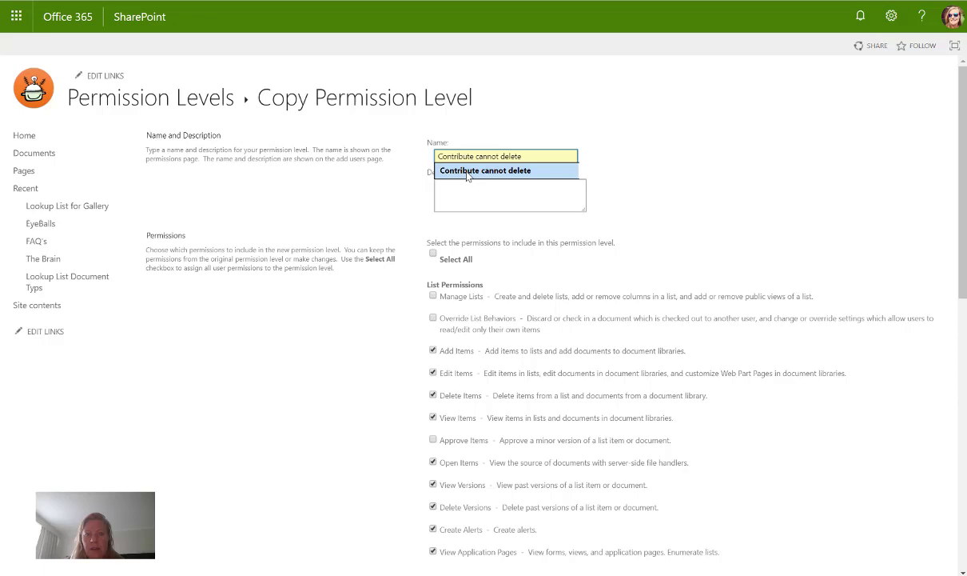
click(438, 171)
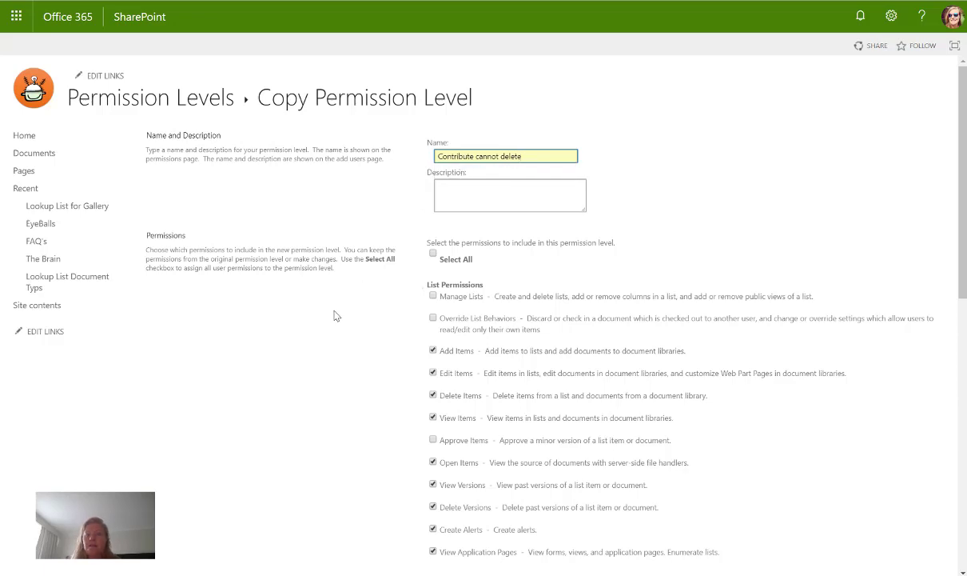
Step: Exclude Delete Versions and Delete Items from the list permissions of the new level and create it
scroll(255, 455, down, 2)
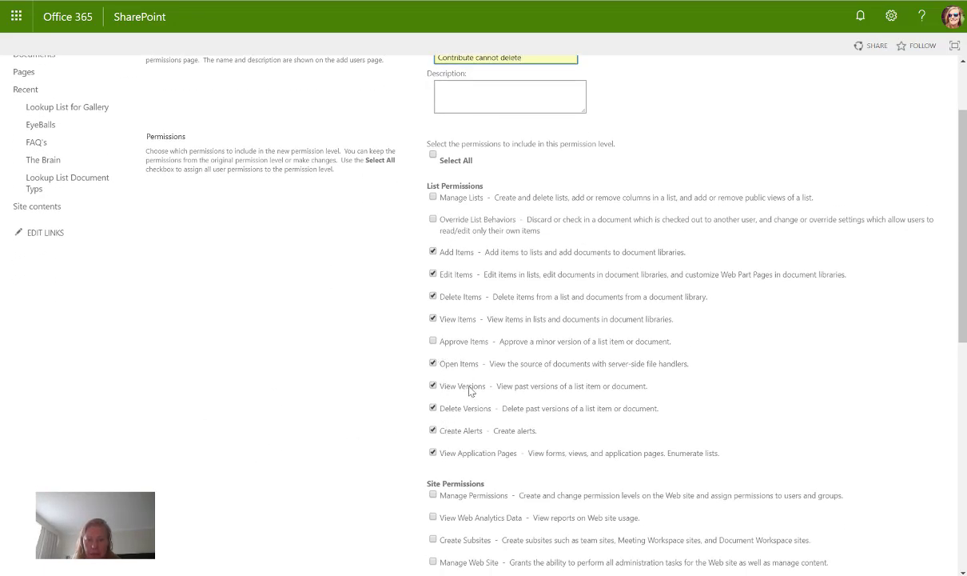
click(434, 408)
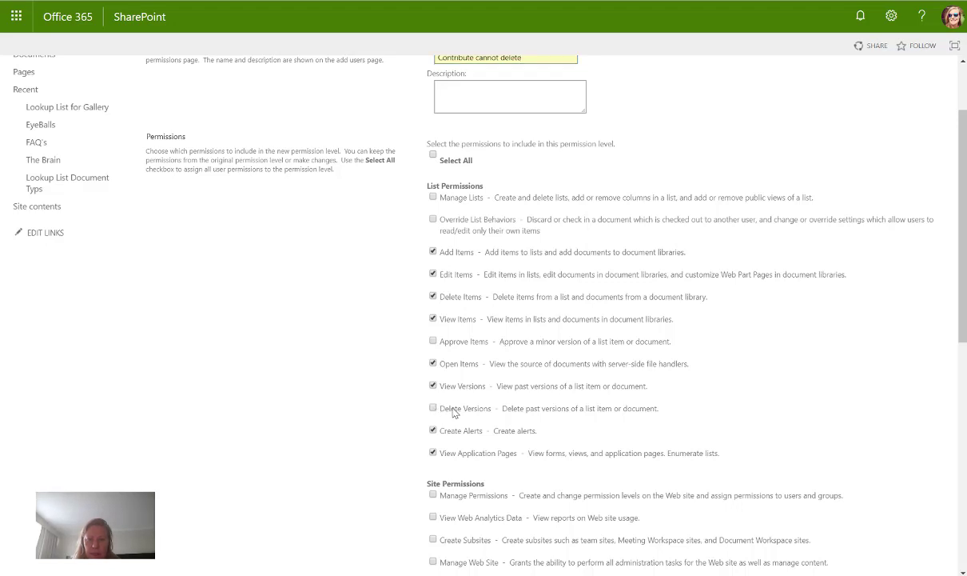
click(433, 297)
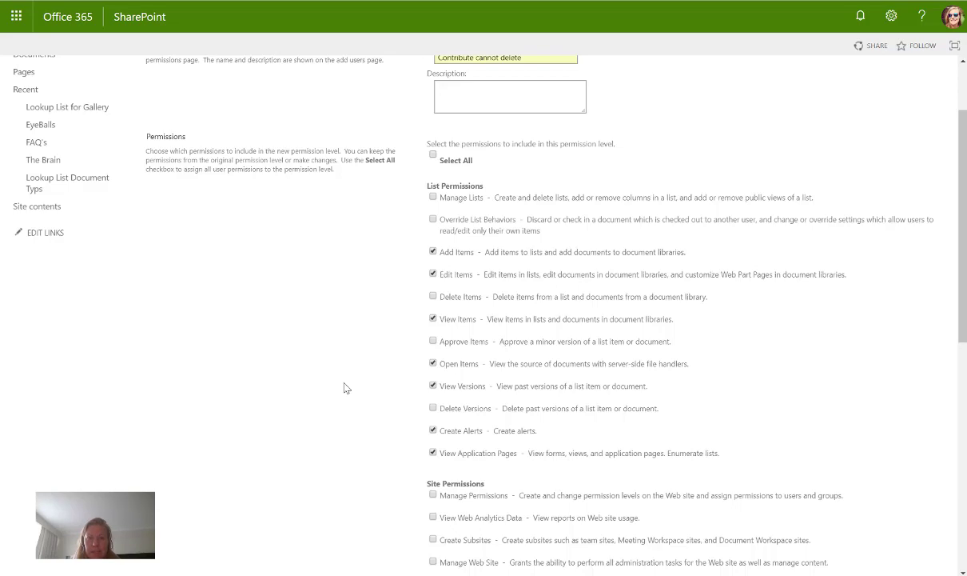
scroll(346, 388, up, 3)
scroll(346, 388, down, 8)
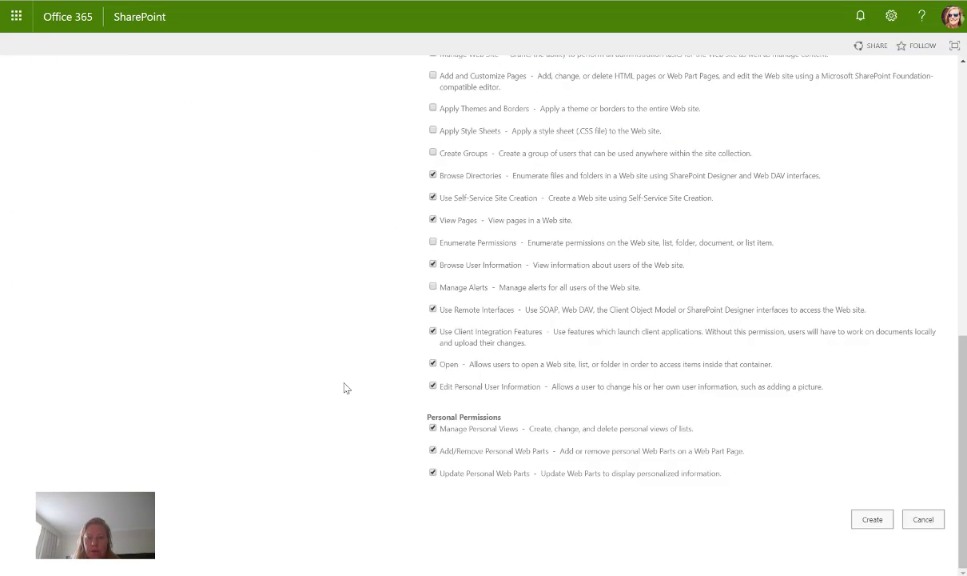
click(877, 520)
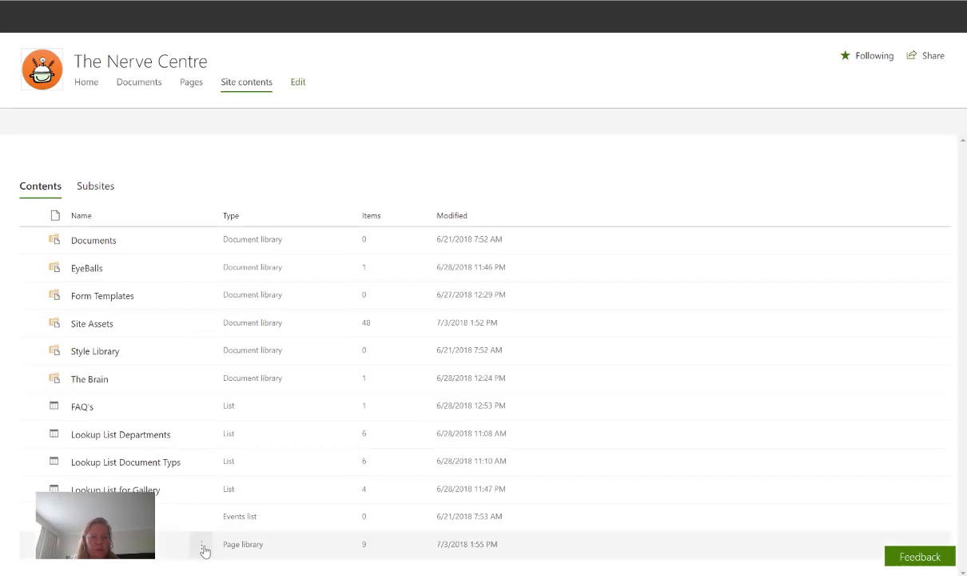
Step: Open the Site Pages library's permission settings from the site contents and stop inheriting permissions from the parent site
click(202, 543)
click(210, 521)
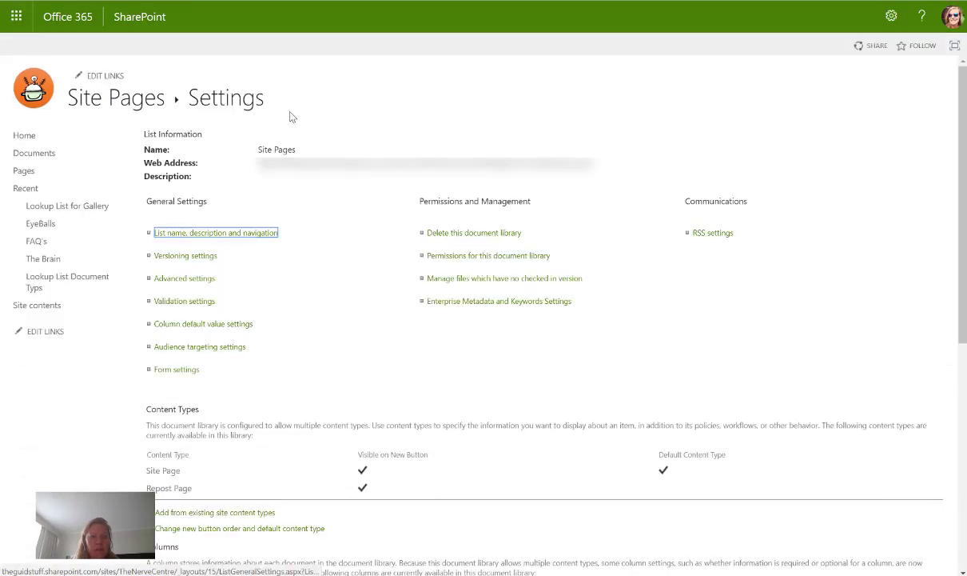
click(432, 256)
click(54, 80)
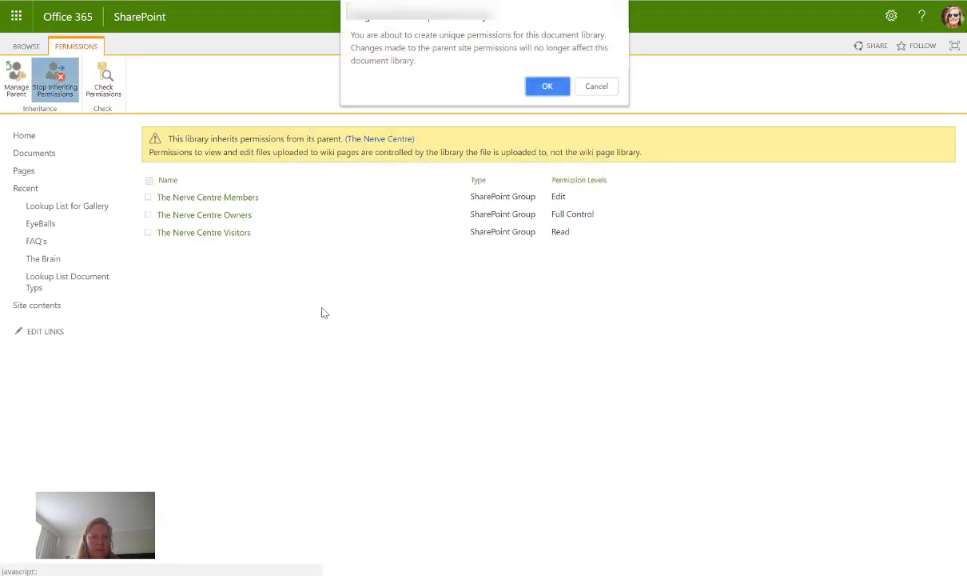
click(560, 91)
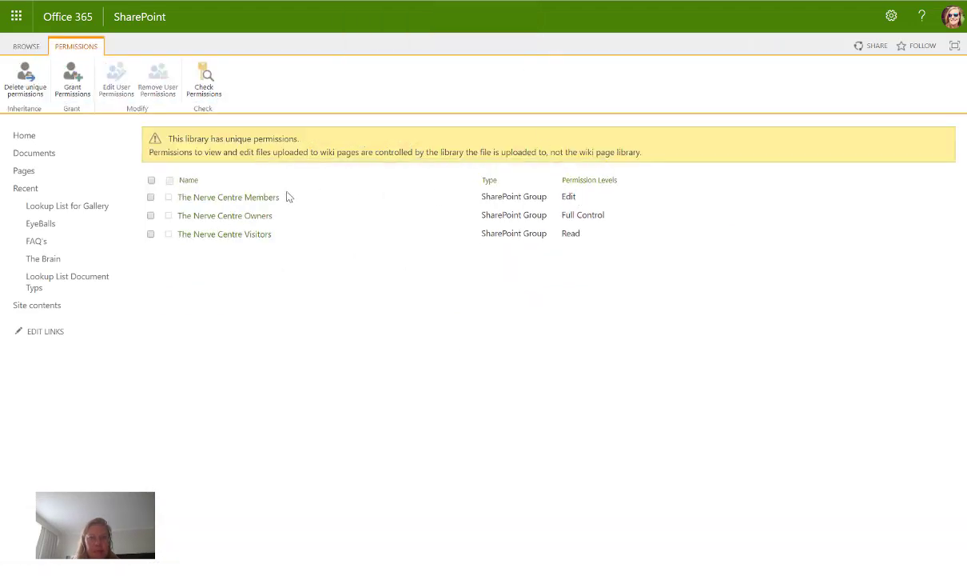
Step: Select The Nerve Centre Members group in the Site Pages library's permissions
click(151, 197)
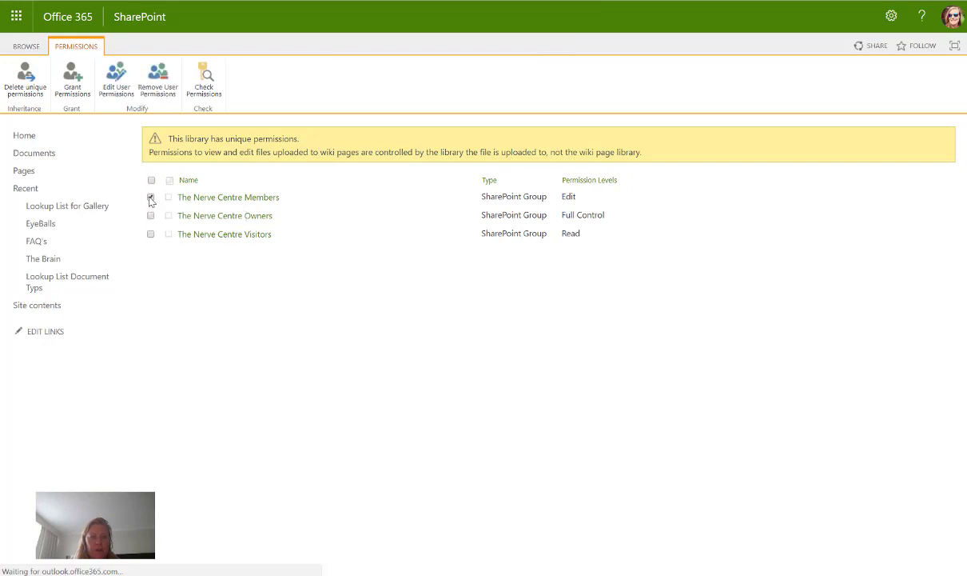